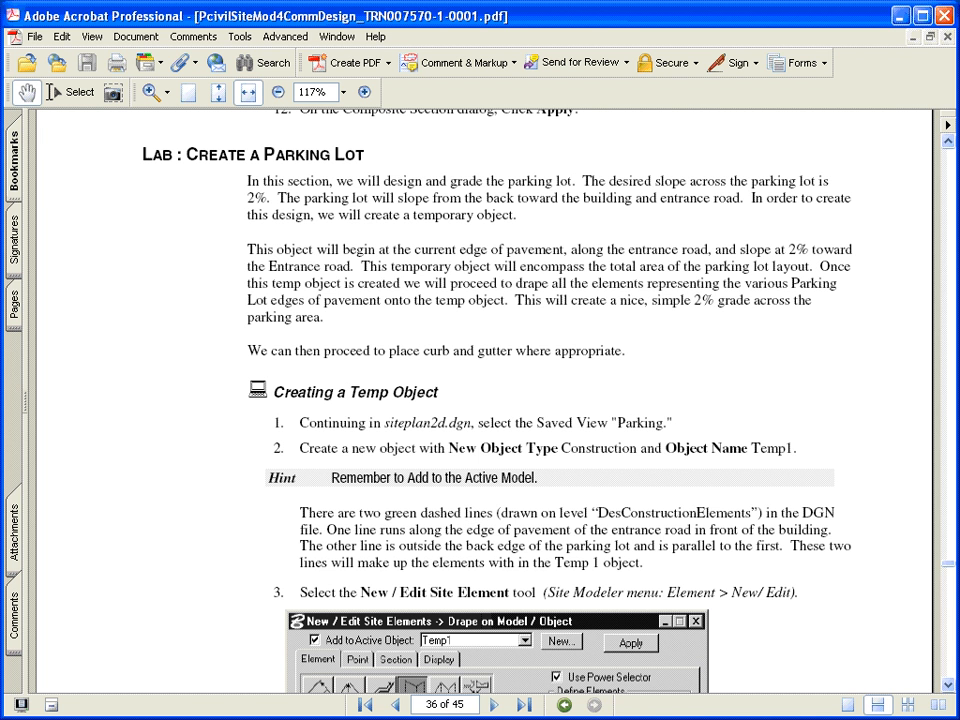
Step: Switch to the Siteplan2D drawing in MicroStation and display the DesConstructionElements level around the parking lot
key("alt+Tab")
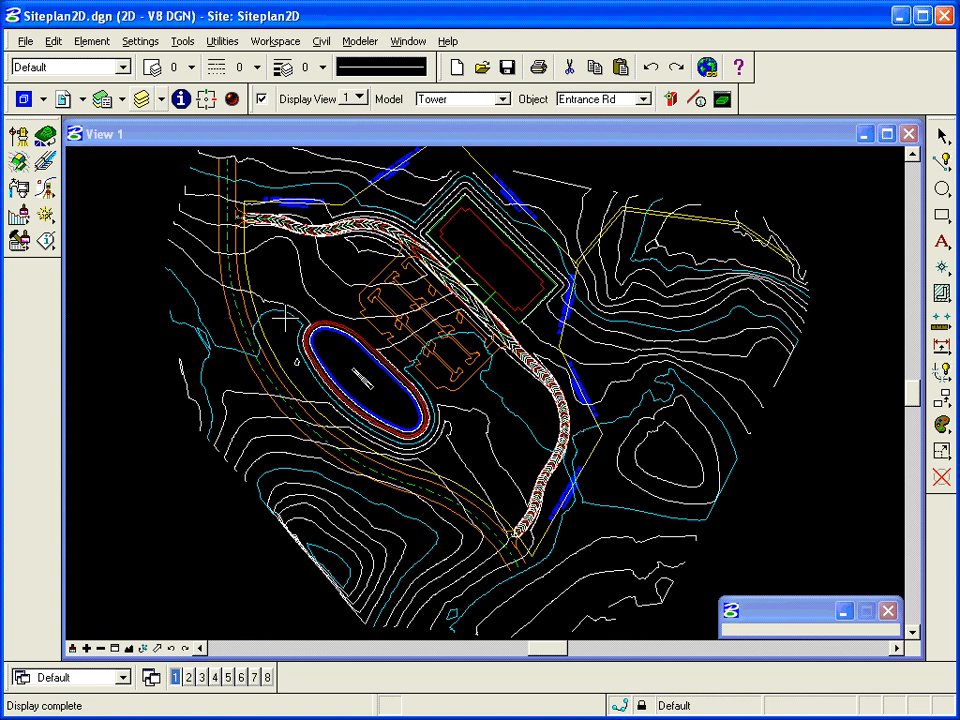
left_click(114, 648)
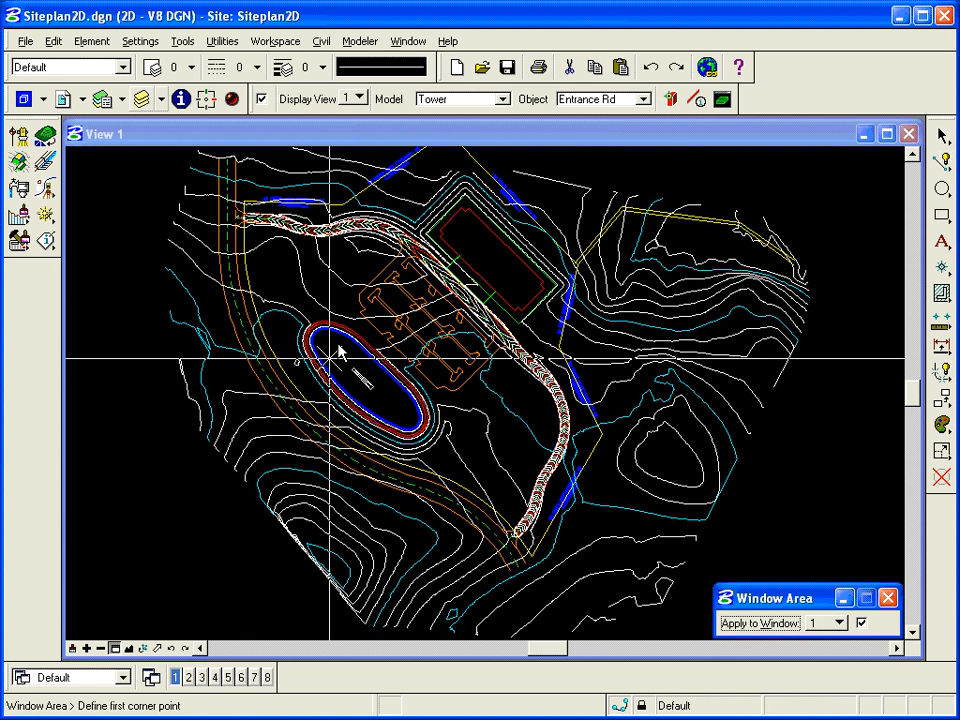
left_click(333, 229)
left_click(666, 417)
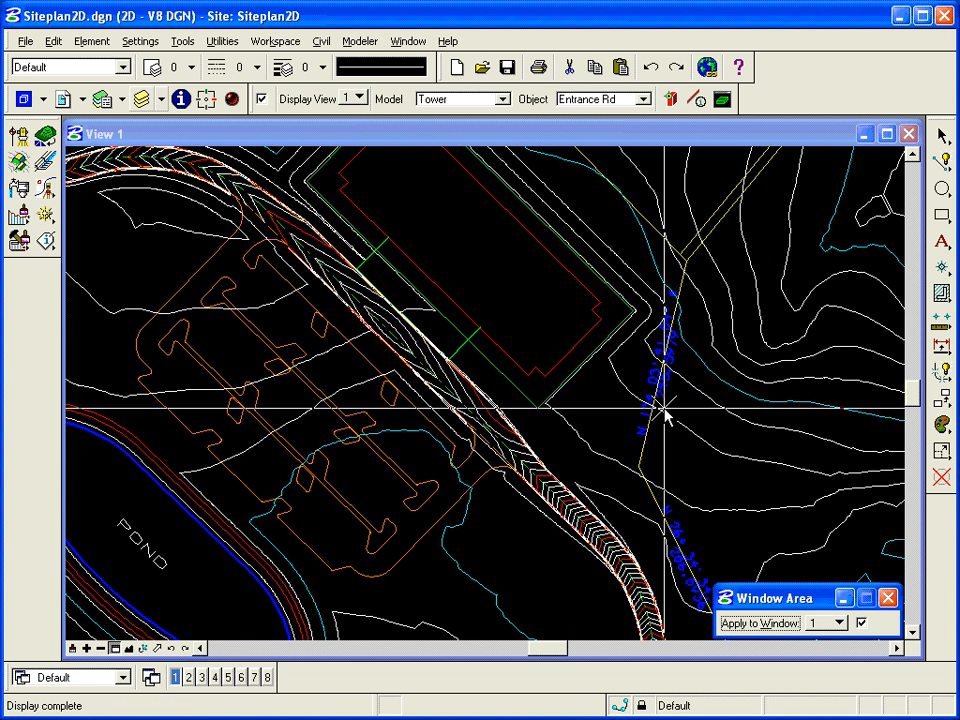
right_click(219, 314)
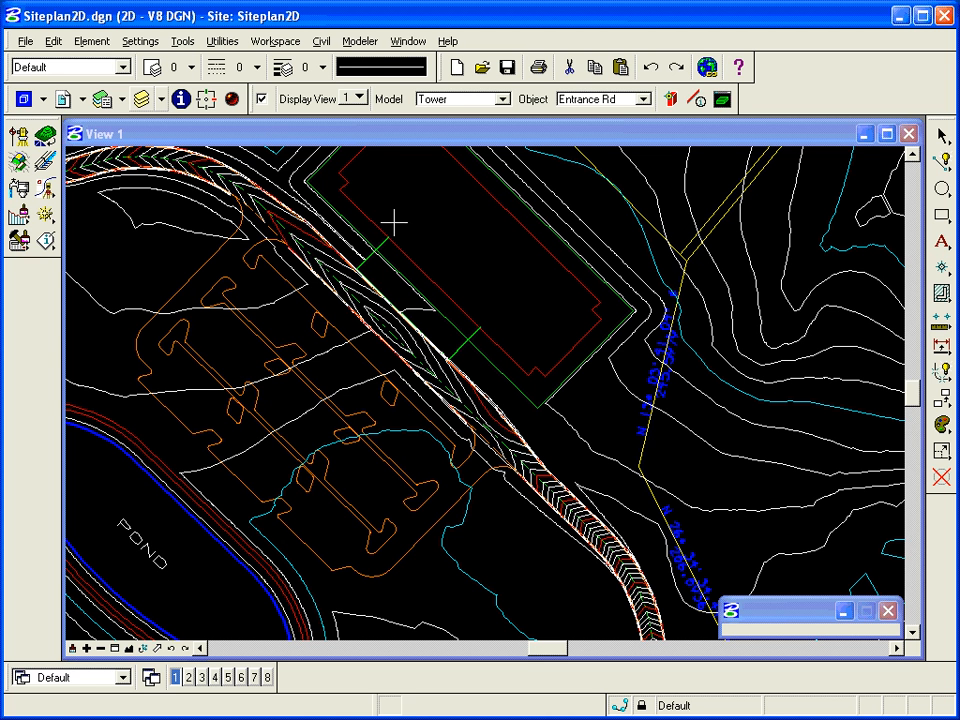
left_click(143, 99)
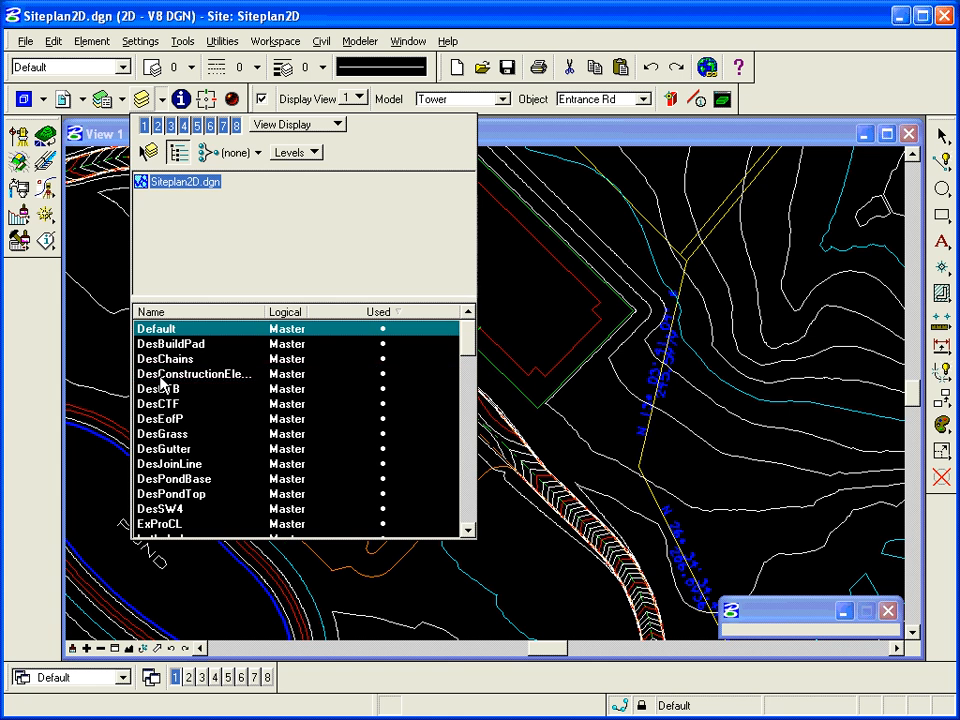
left_click(115, 649)
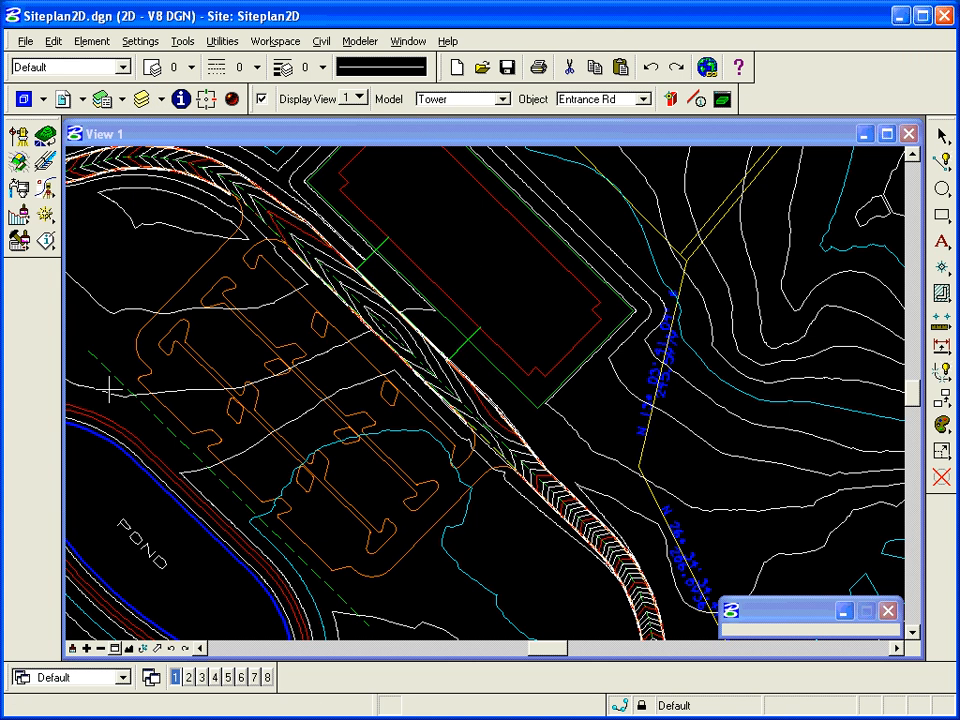
Step: Hide the site model display and examine the green dashed construction line along the entrance road's edge of pavement
left_click(262, 99)
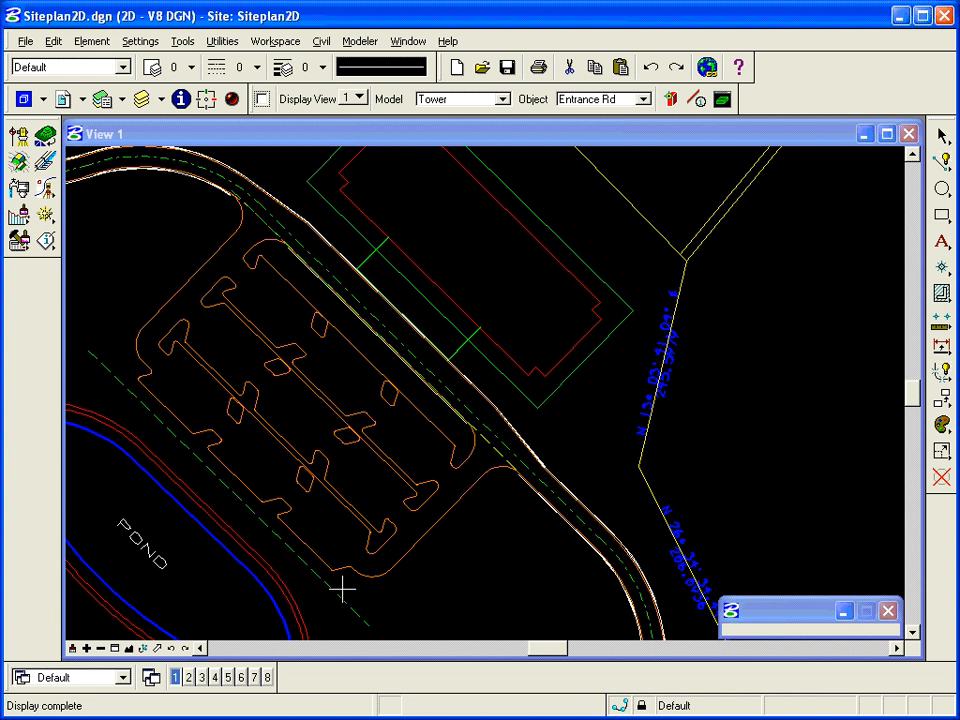
left_click(115, 648)
left_click(230, 182)
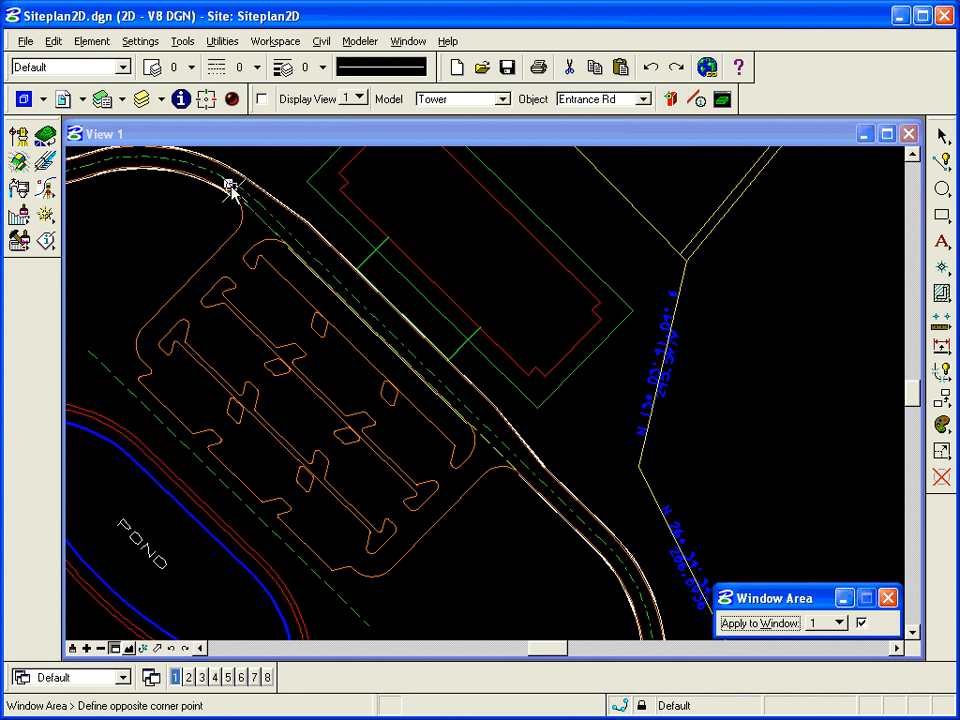
left_click(325, 256)
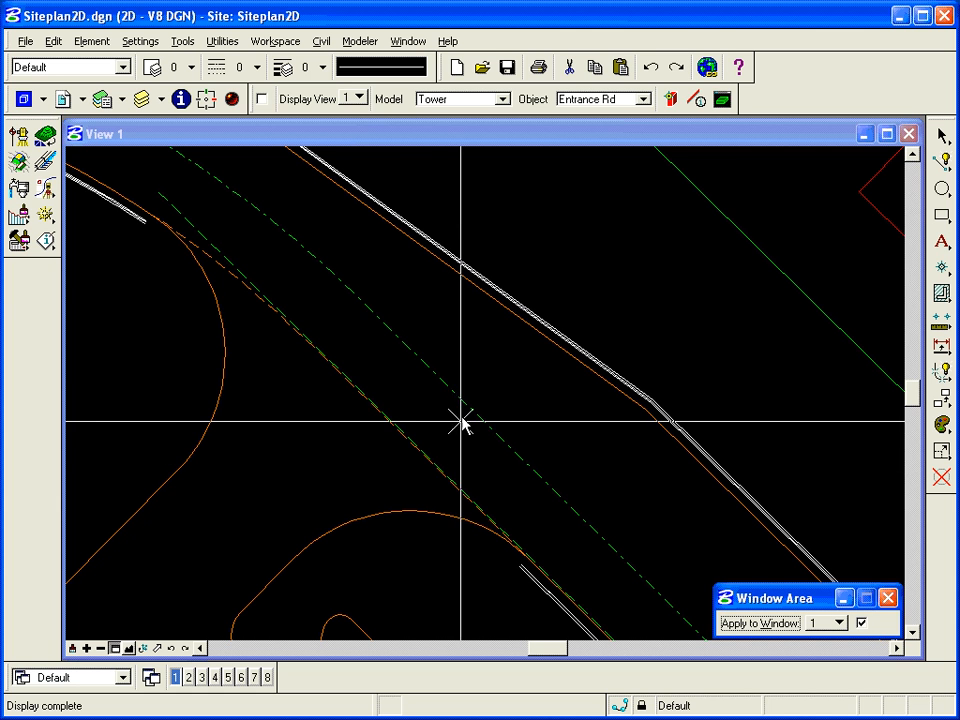
right_click(454, 306)
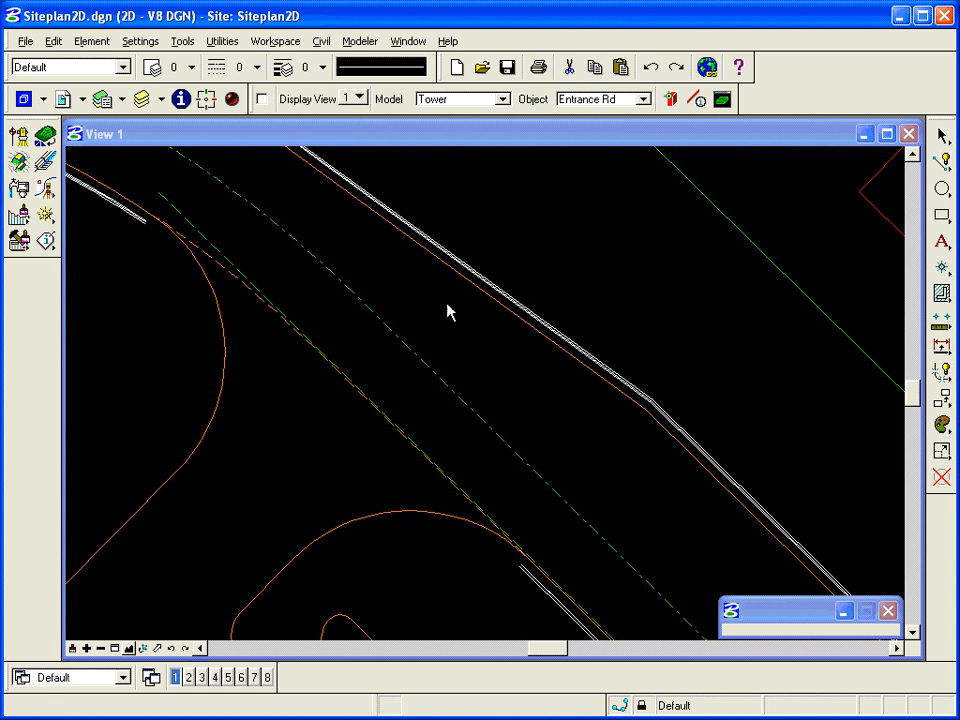
Step: Create a new Construction object named Temp1 and add it to the active model
left_click(358, 41)
mouse_move(374, 100)
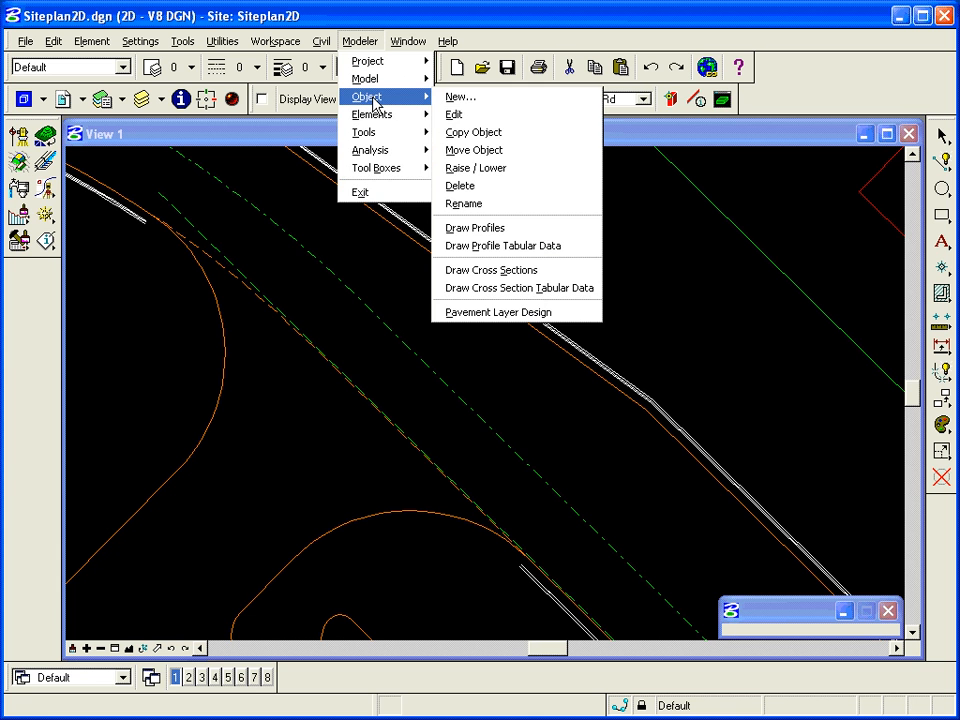
left_click(458, 98)
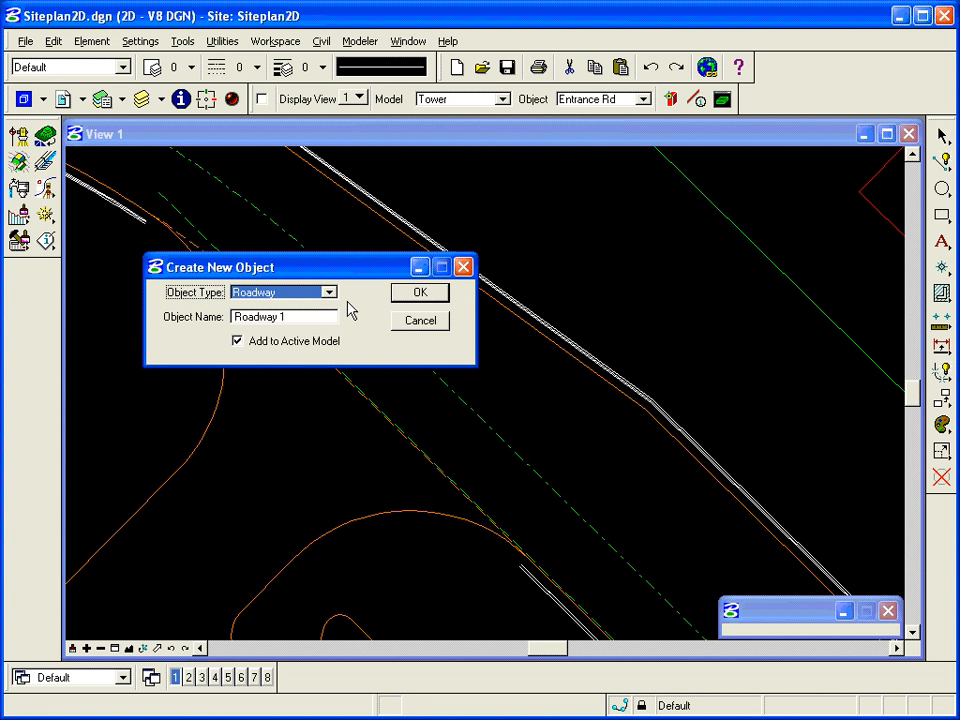
left_click(330, 293)
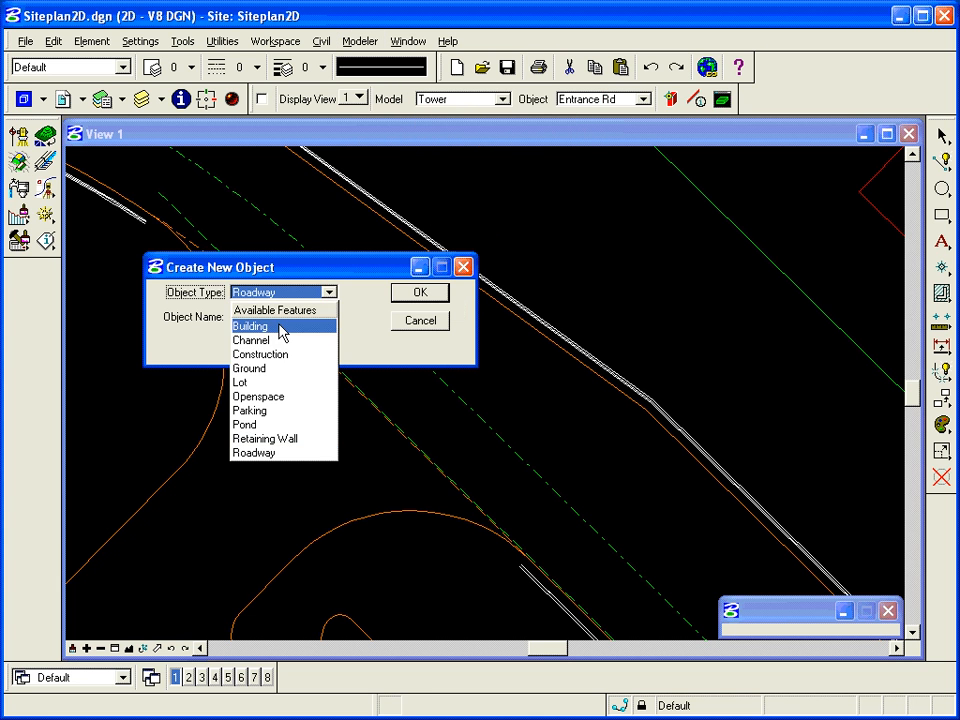
left_click(262, 356)
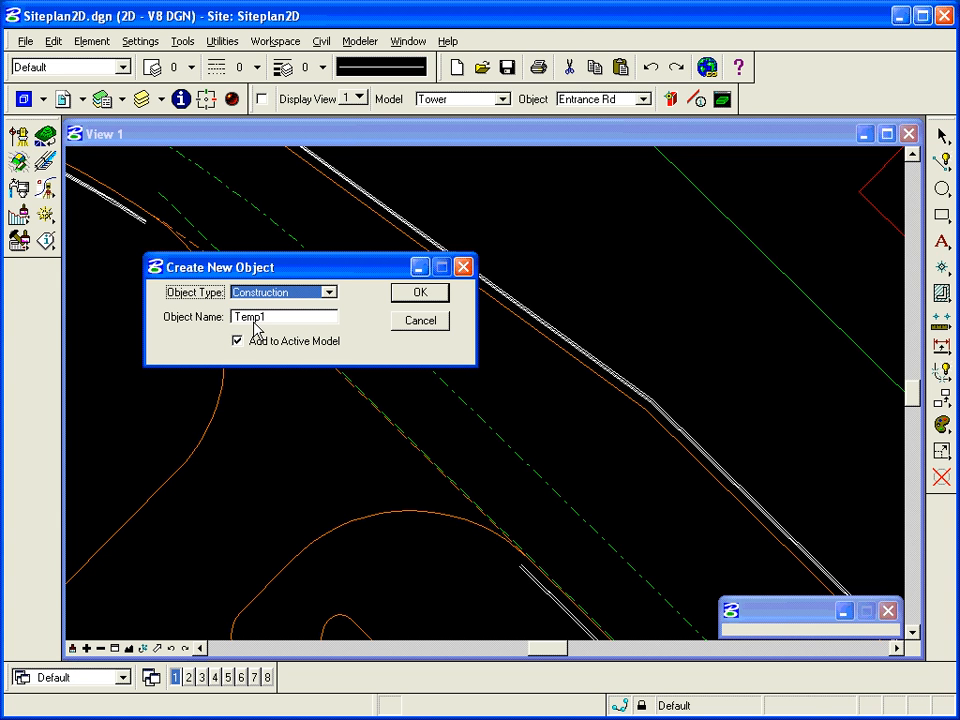
left_click(419, 293)
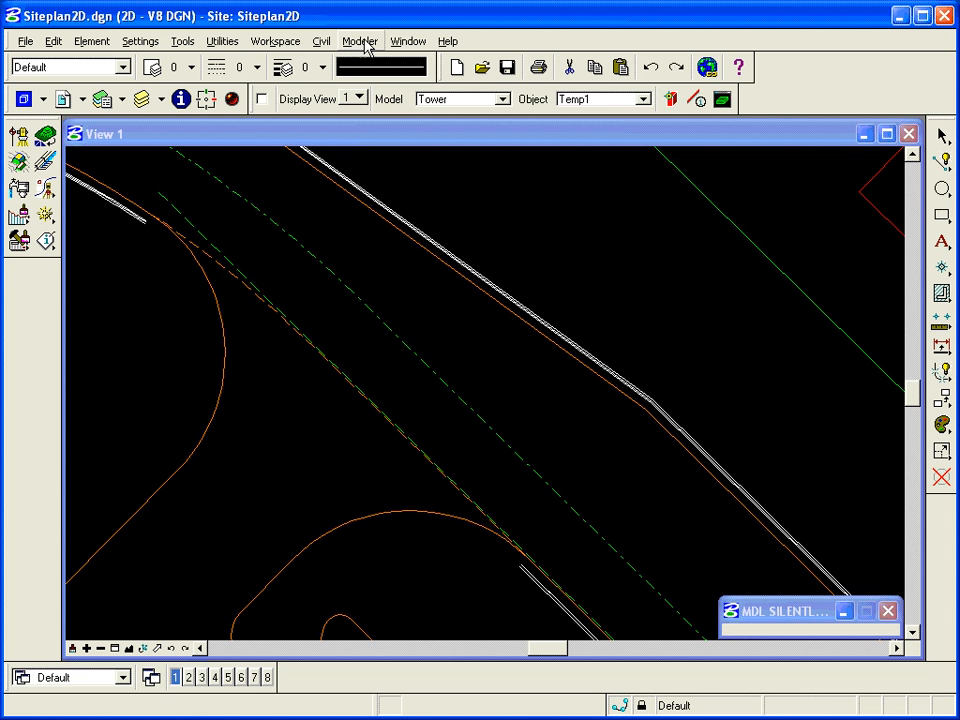
Step: Set up a new break line site element for Temp1, draped on the Entrance Rd object by Entire Element without an offset height
left_click(362, 43)
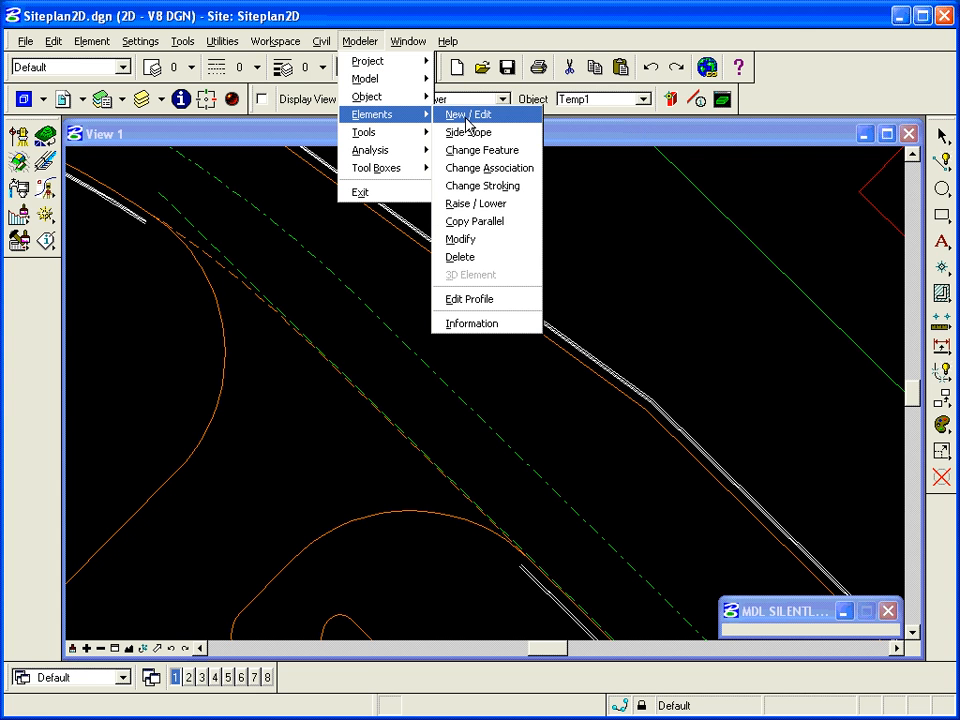
left_click(460, 115)
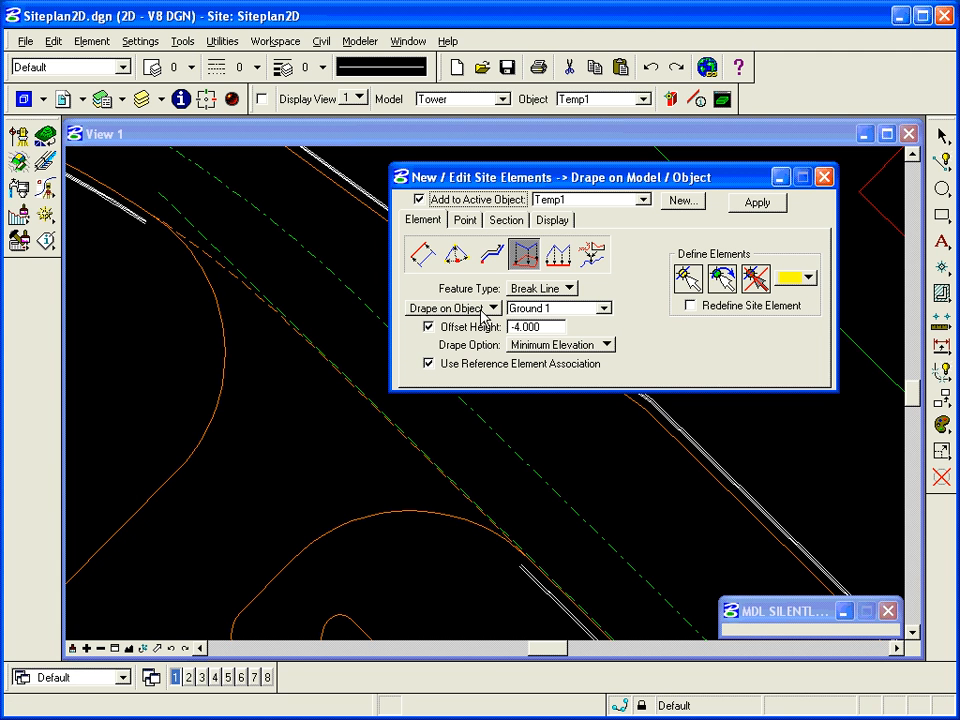
left_click(605, 309)
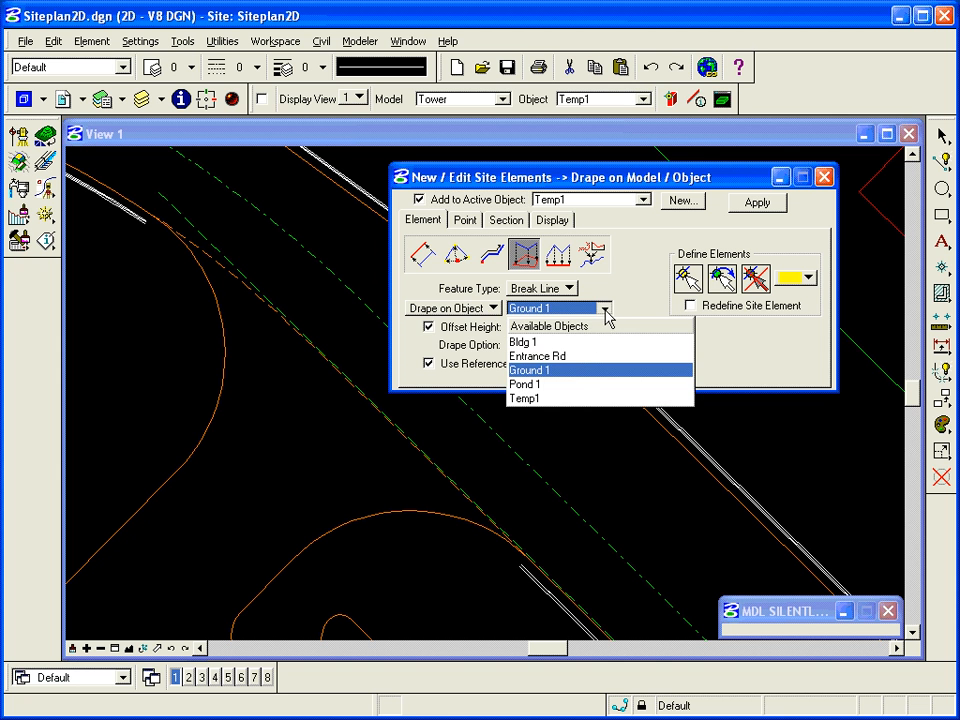
left_click(576, 357)
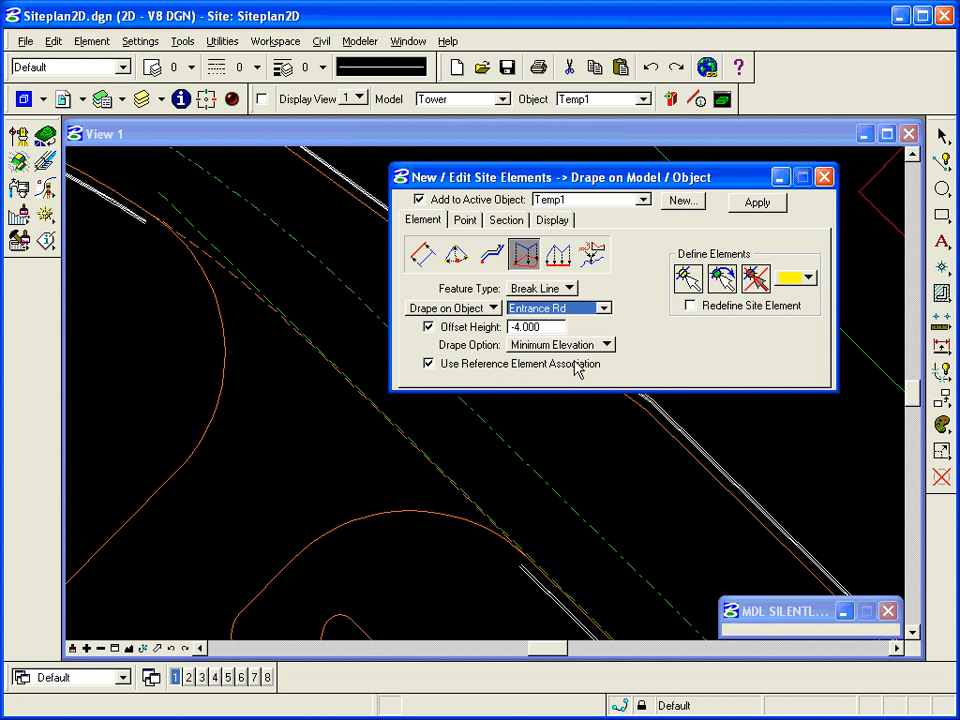
left_click(430, 328)
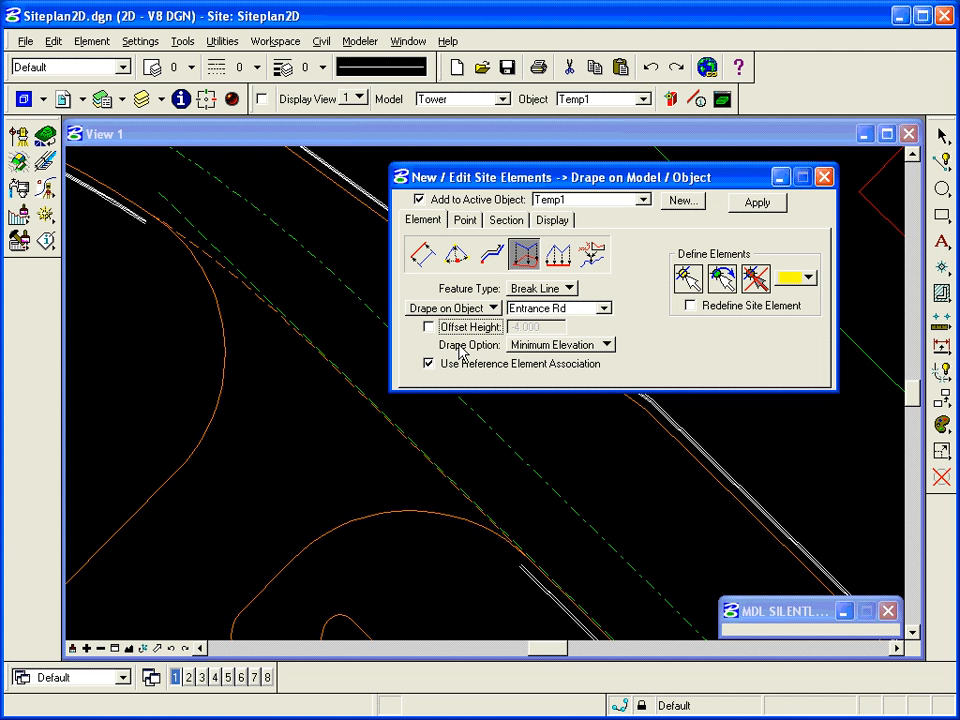
left_click(556, 345)
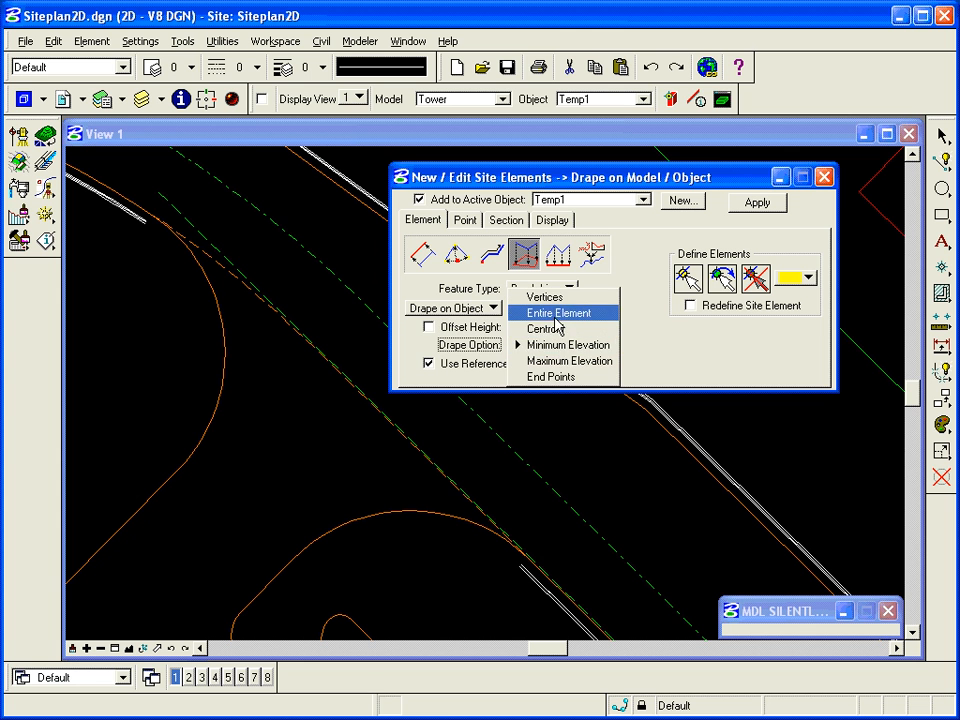
left_click(557, 314)
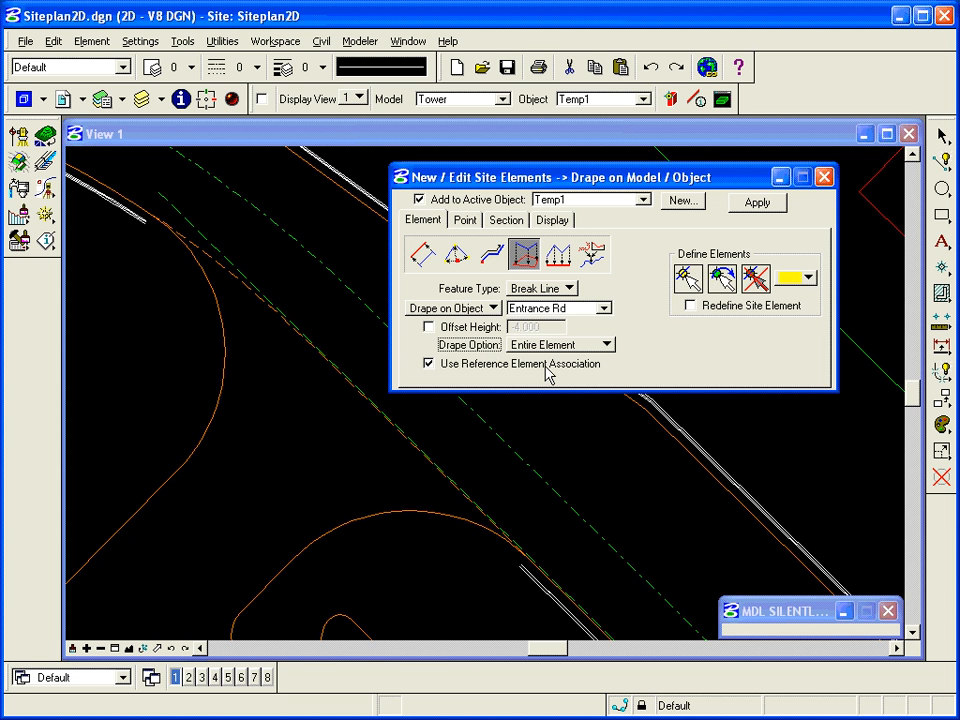
Step: Add the green dashed line along the entrance road to Temp1 with the drape settings
left_click(688, 278)
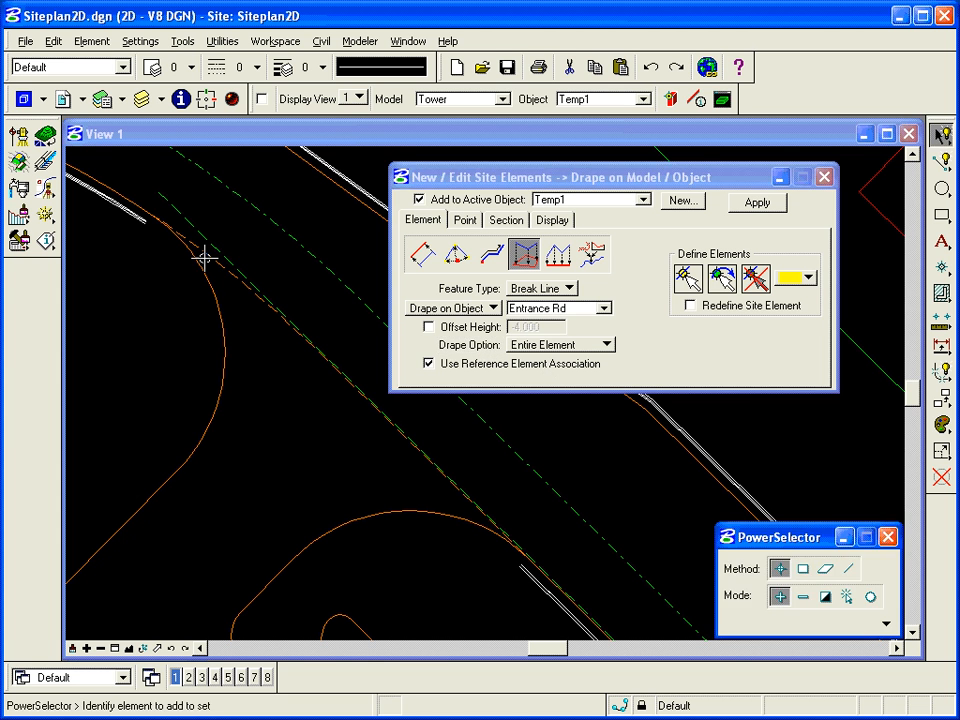
left_click(200, 223)
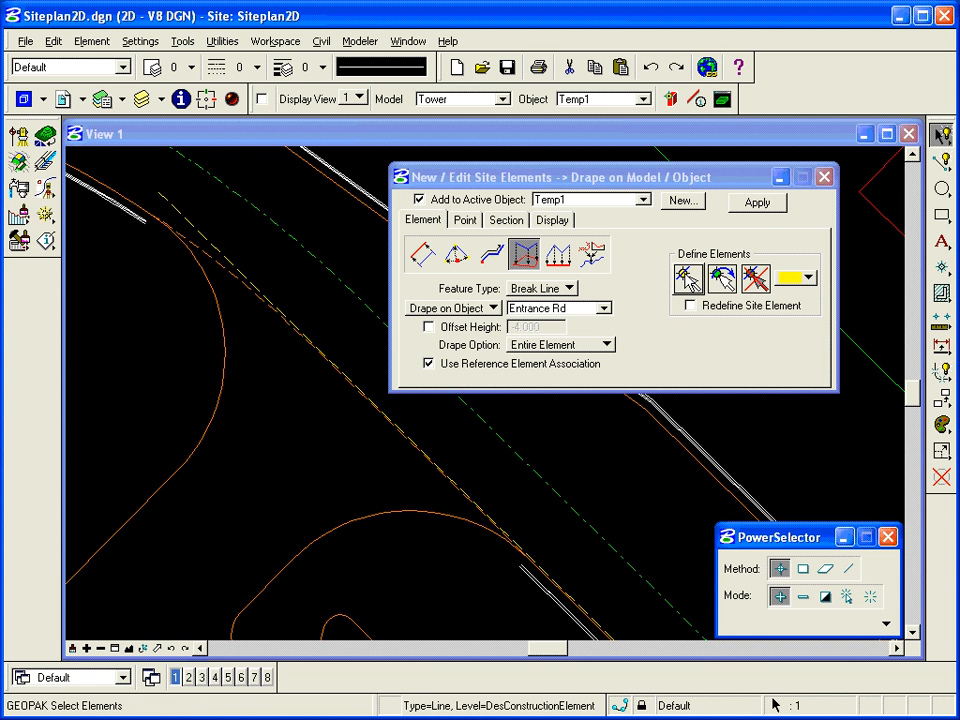
left_click(757, 202)
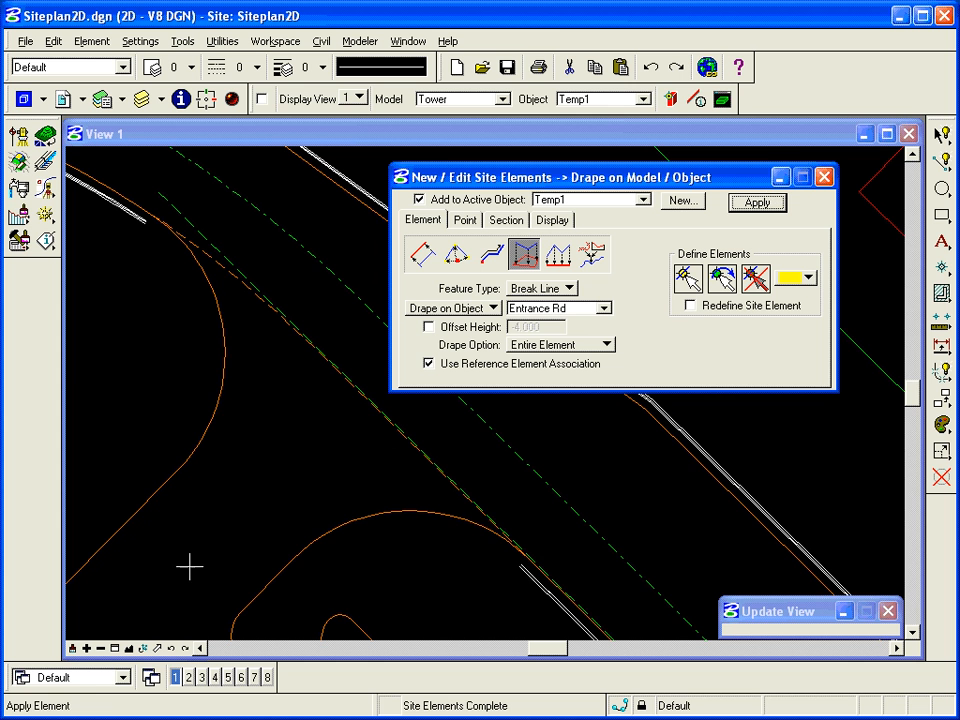
Step: Configure the slope/offset from site element method with a slope of 2% and the Entire Element projection option
left_click(172, 649)
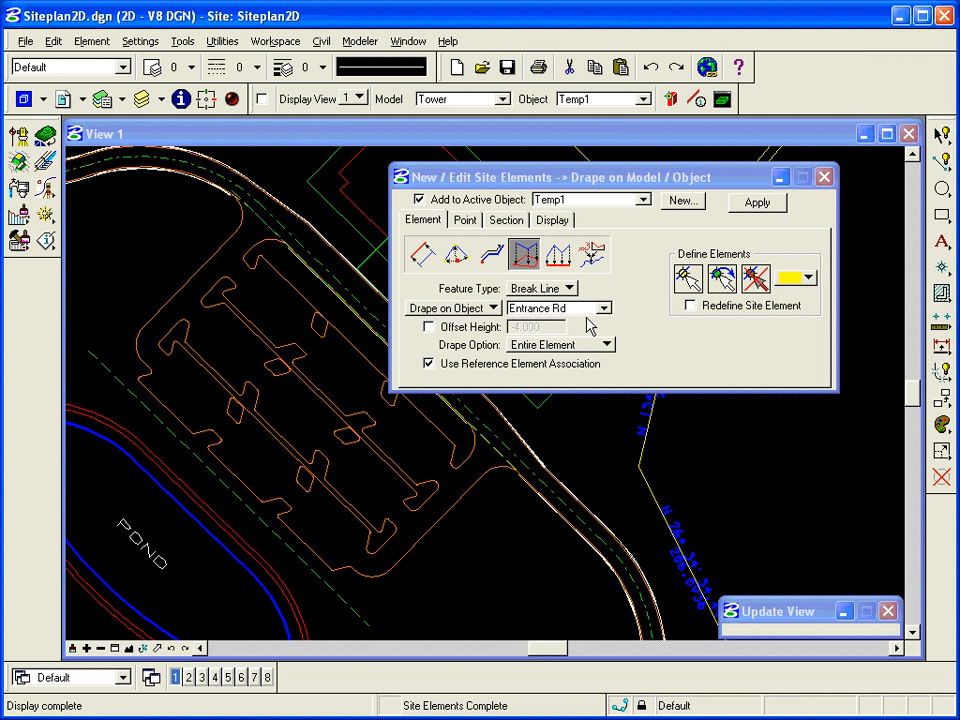
left_click(422, 258)
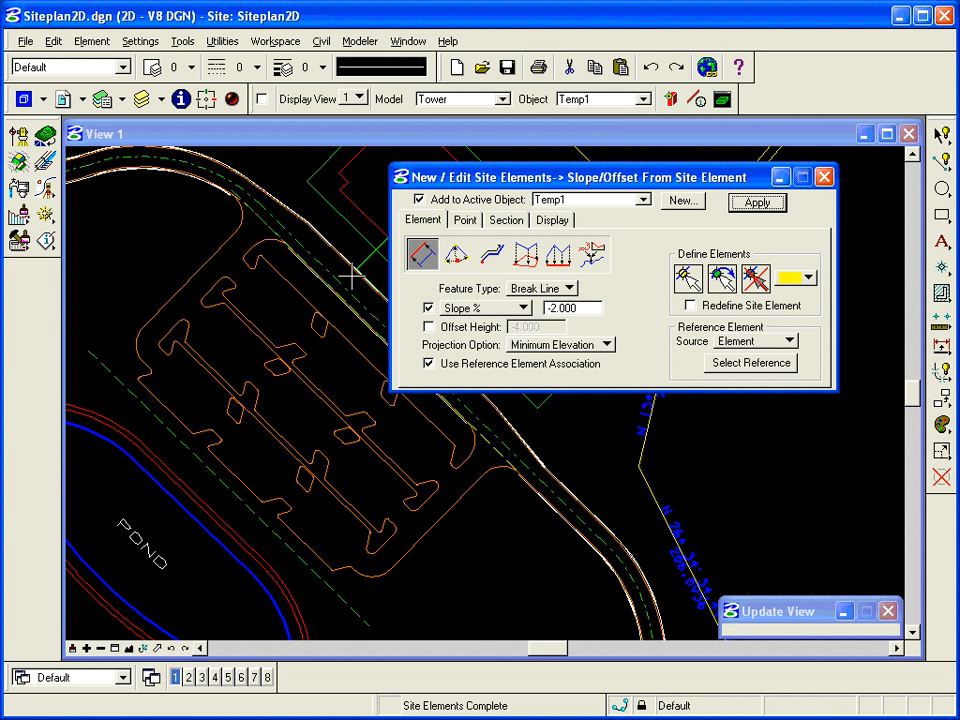
double_click(568, 313)
type("2")
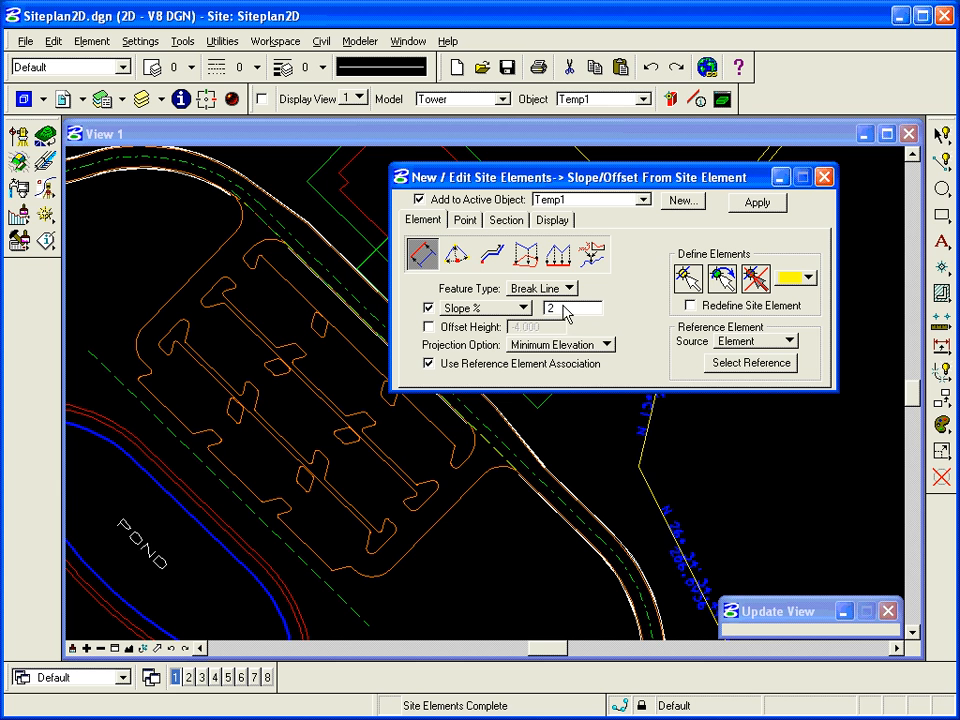
key("Tab")
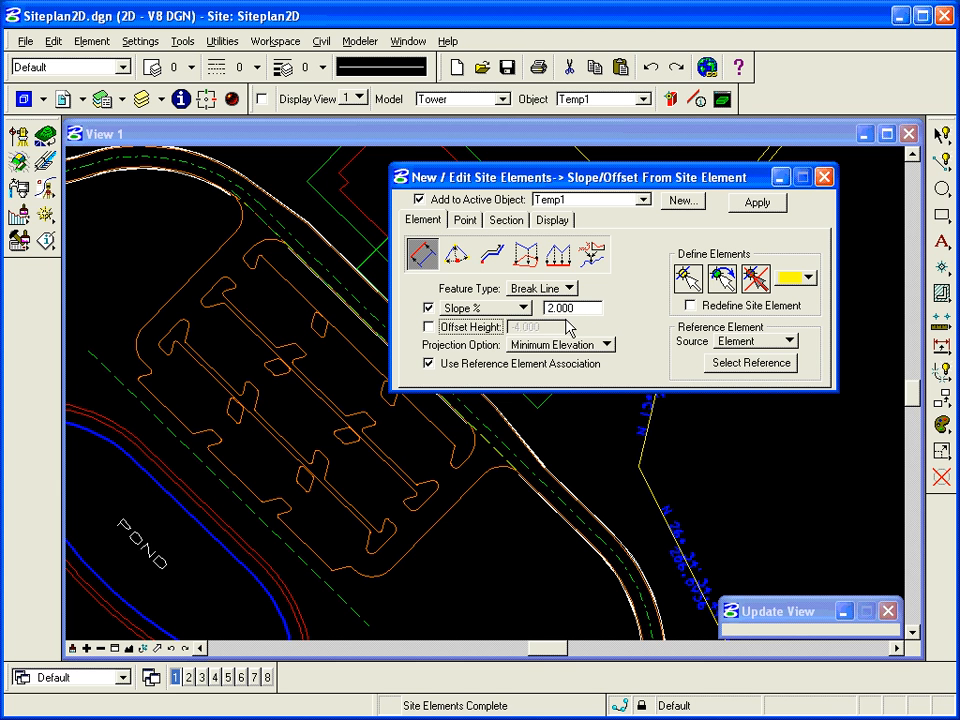
key("Tab")
key("alt+Down")
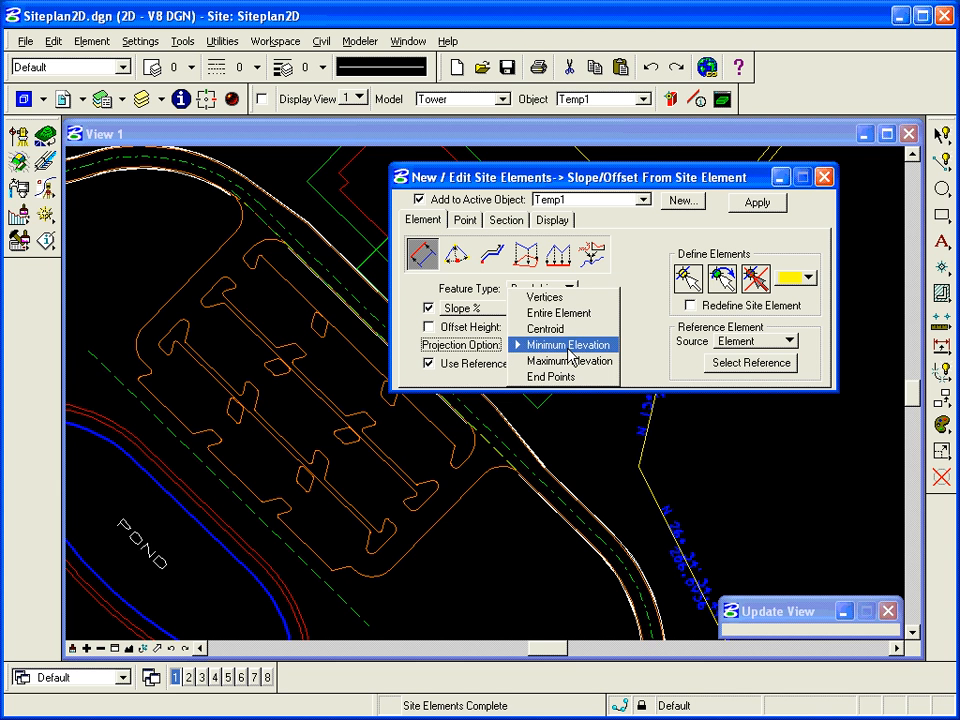
left_click(562, 313)
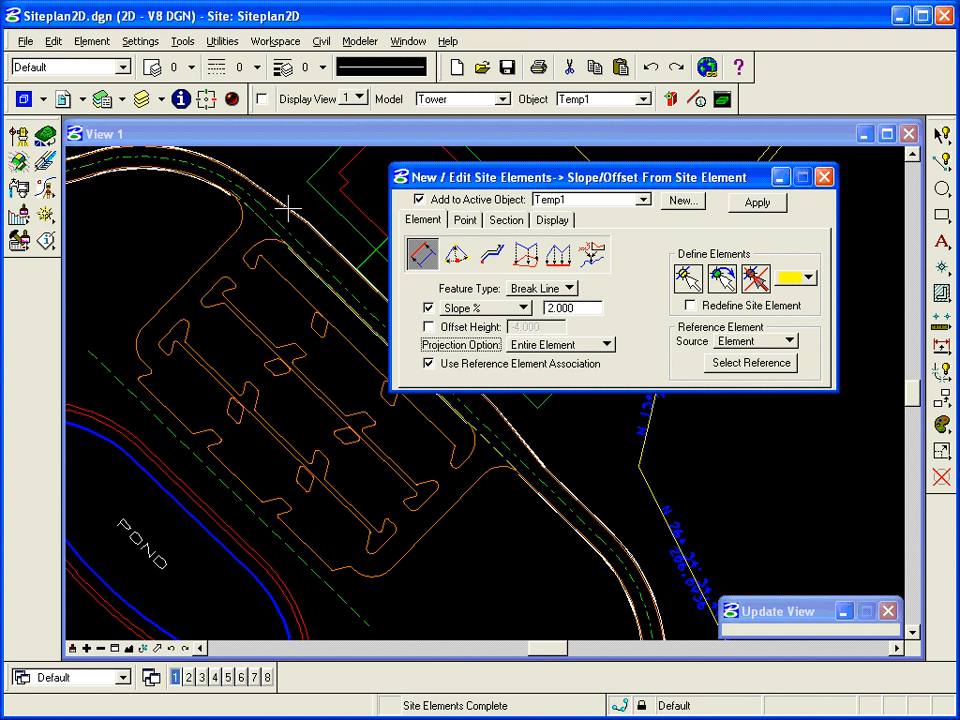
Step: Add the dashed line behind the parking lot to Temp1, referenced to the entrance road dashed line, and redisplay the model
left_click(688, 279)
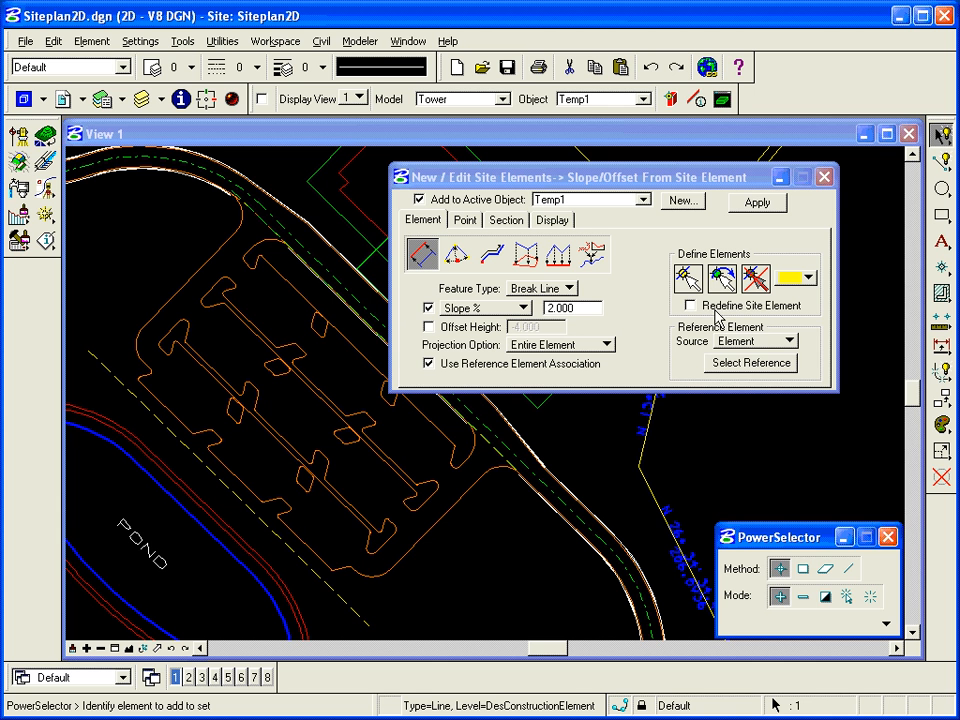
left_click(752, 364)
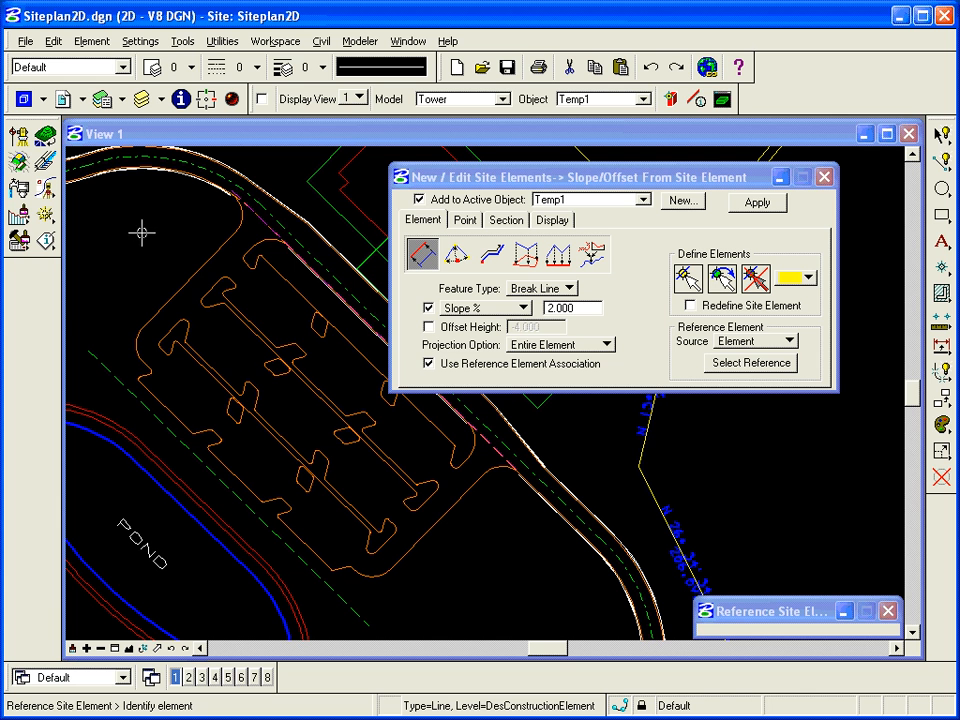
left_click(758, 204)
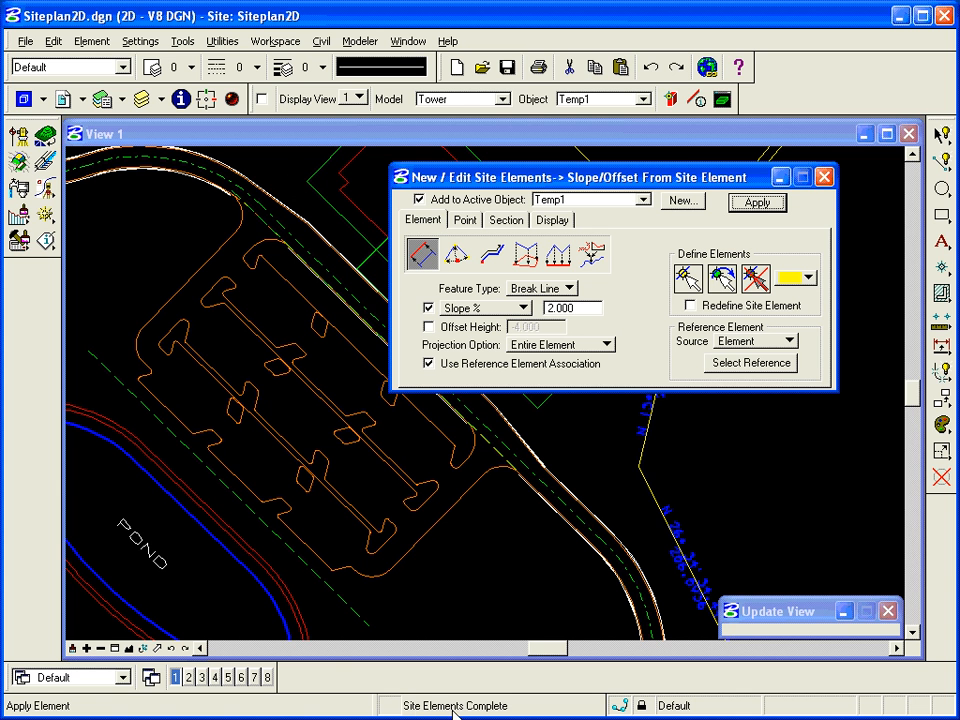
left_click(262, 99)
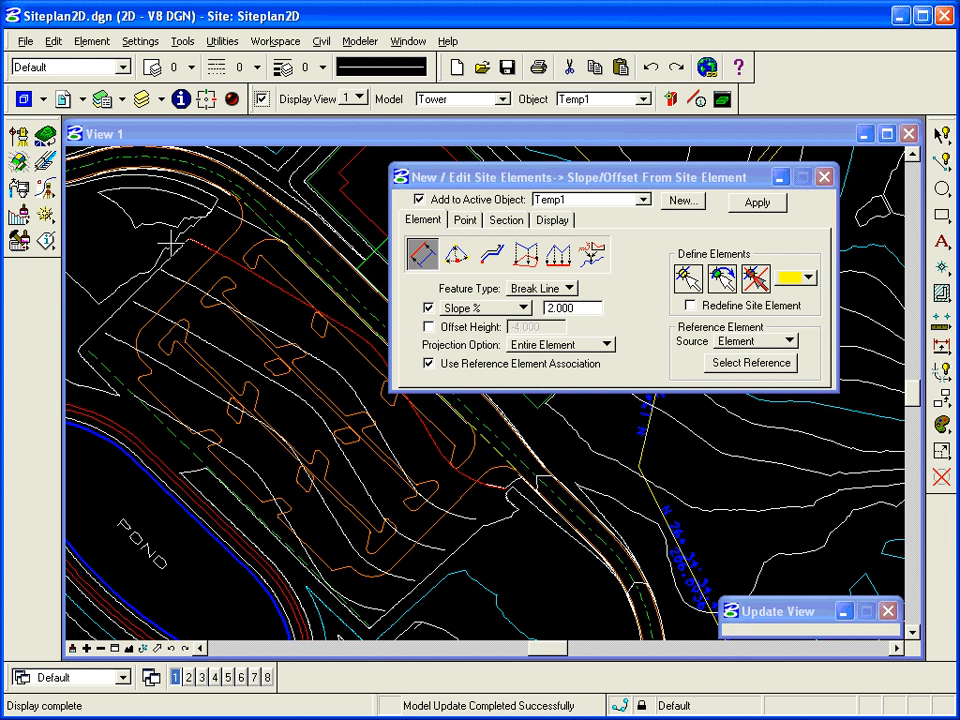